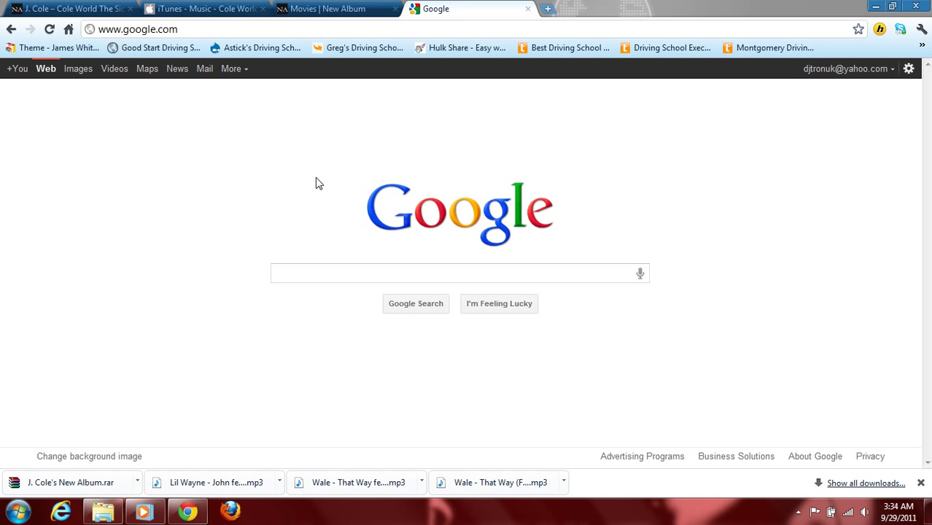
After a glance at the Downloads folder, search Google for 'winrar' and open win-rar.com.
click(103, 511)
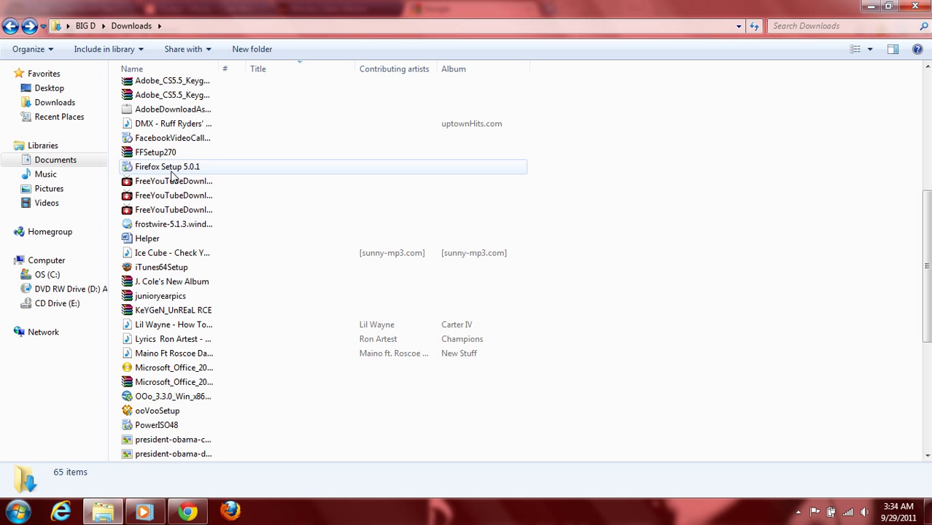
click(103, 511)
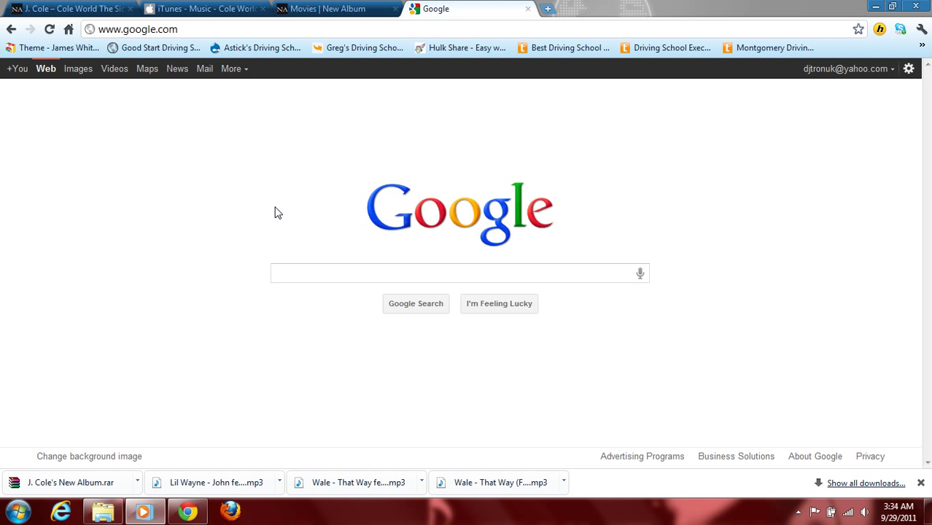
click(515, 275)
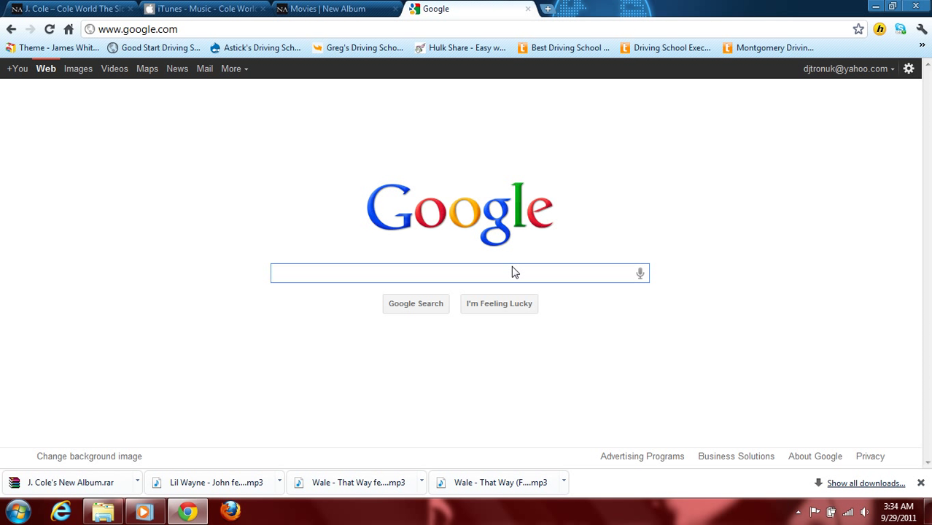
text(wi)
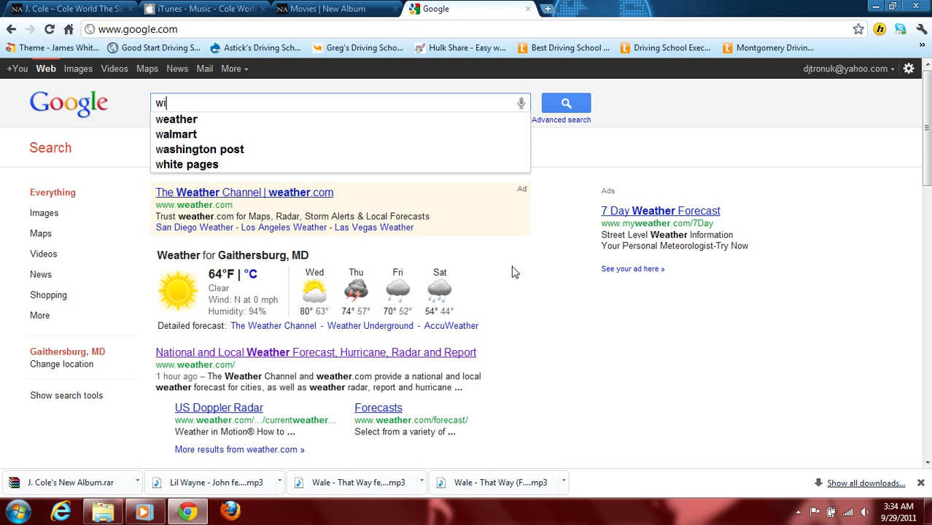
text(nrar)
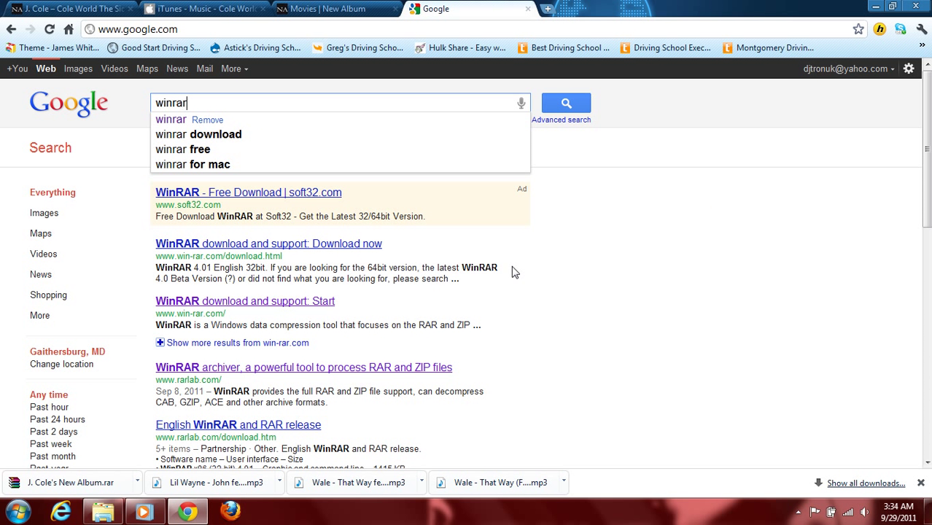
key(Return)
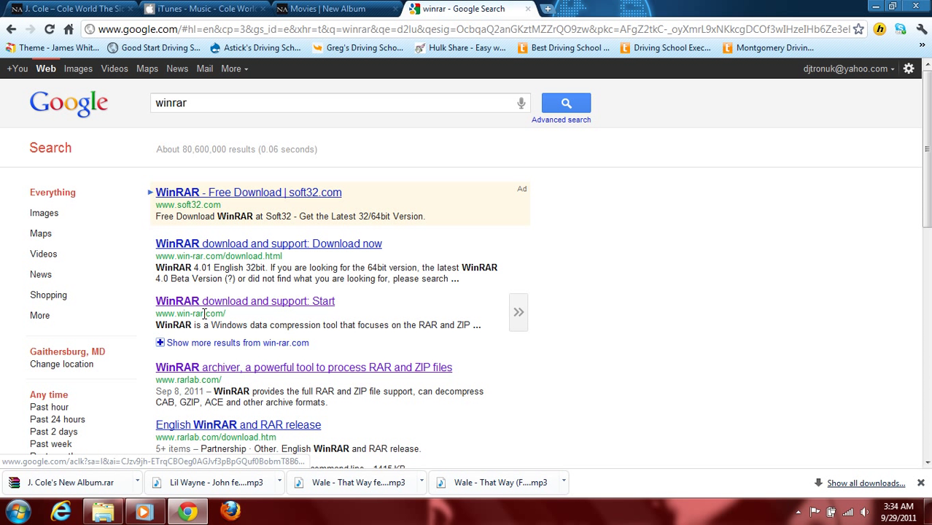
click(219, 301)
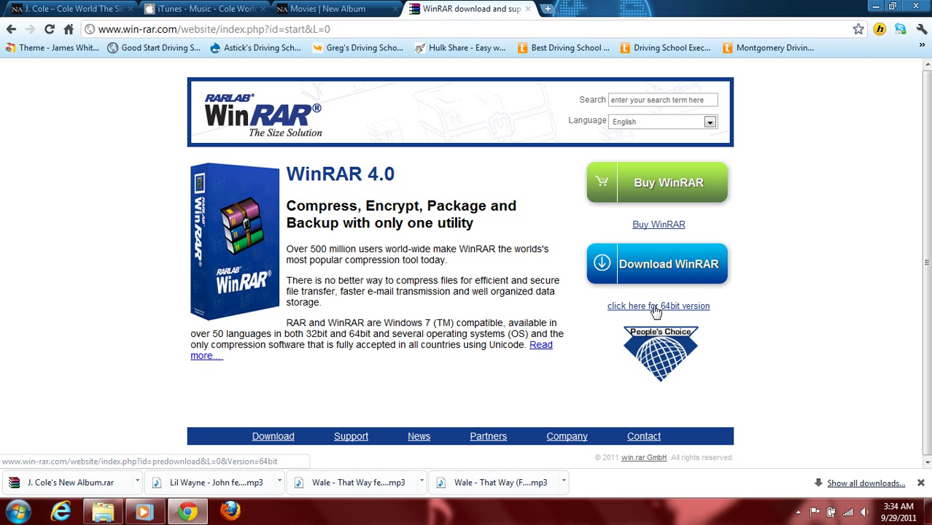
Go to the 64-bit WinRAR download page and start the 64-bit download.
click(656, 307)
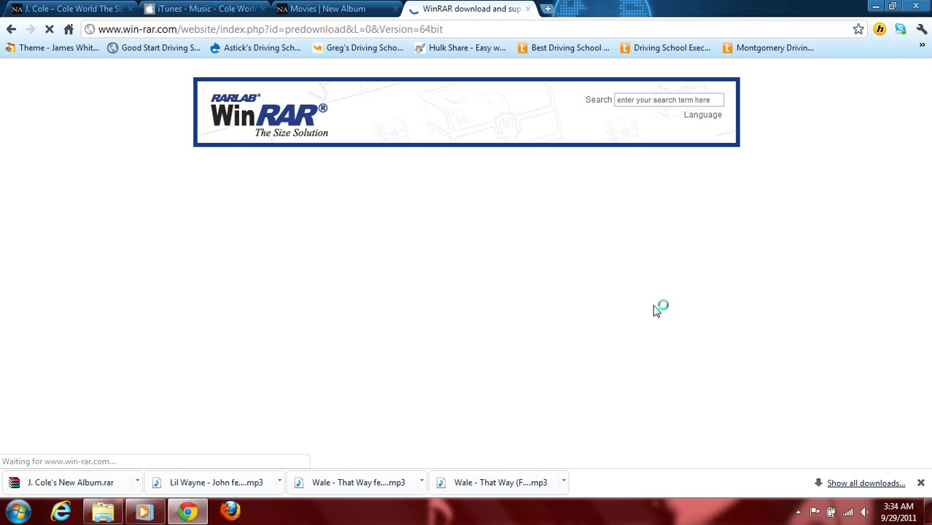
scroll(310, 254, down, 3)
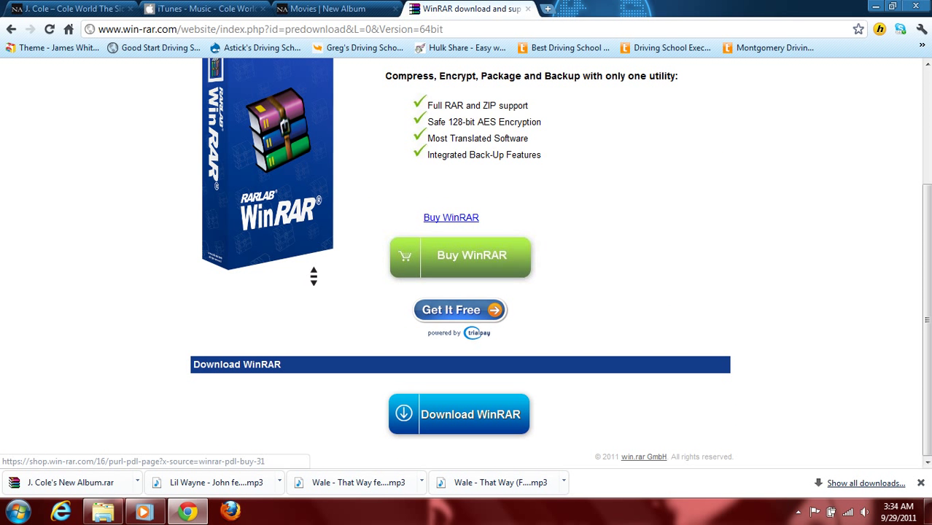
scroll(313, 275, up, 2)
scroll(314, 275, down, 2)
drag(312, 267, 151, 202)
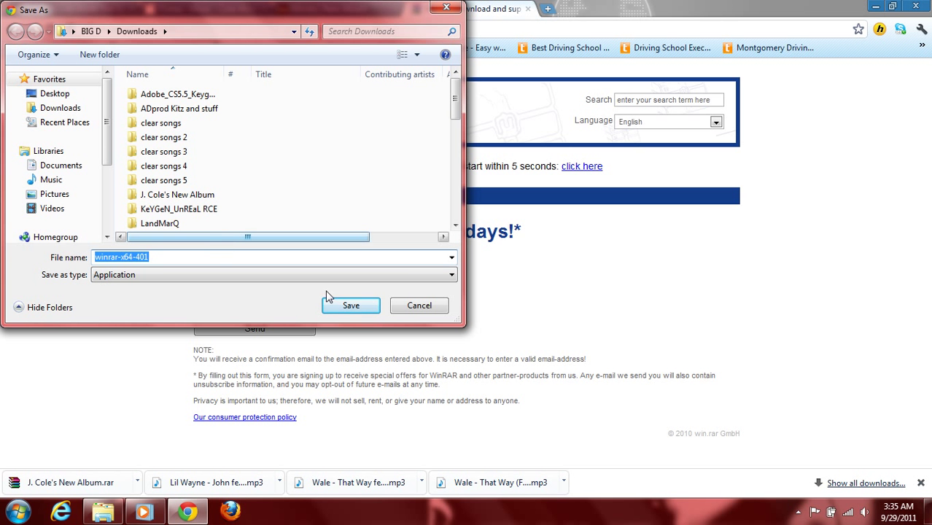
Cancel saving the 64-bit installer, close the WinRAR tab and return to the J. Cole album page.
click(419, 305)
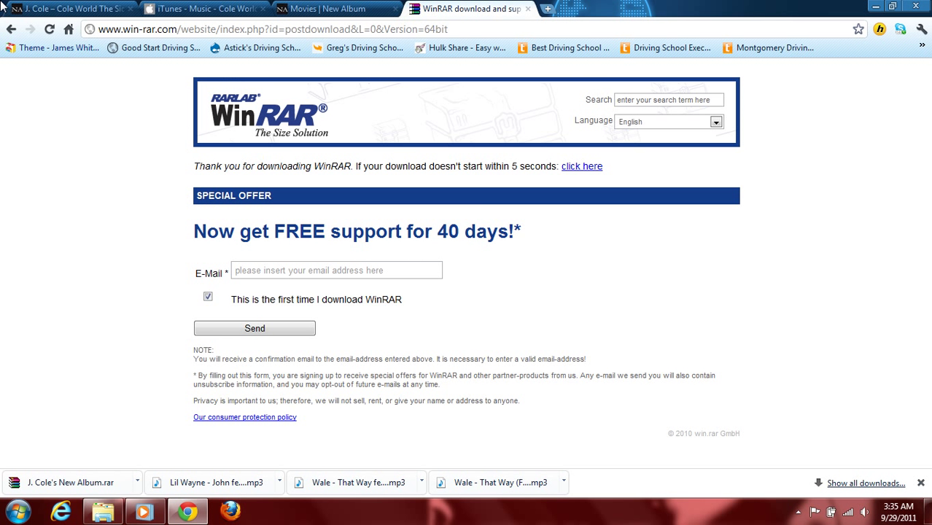
click(11, 30)
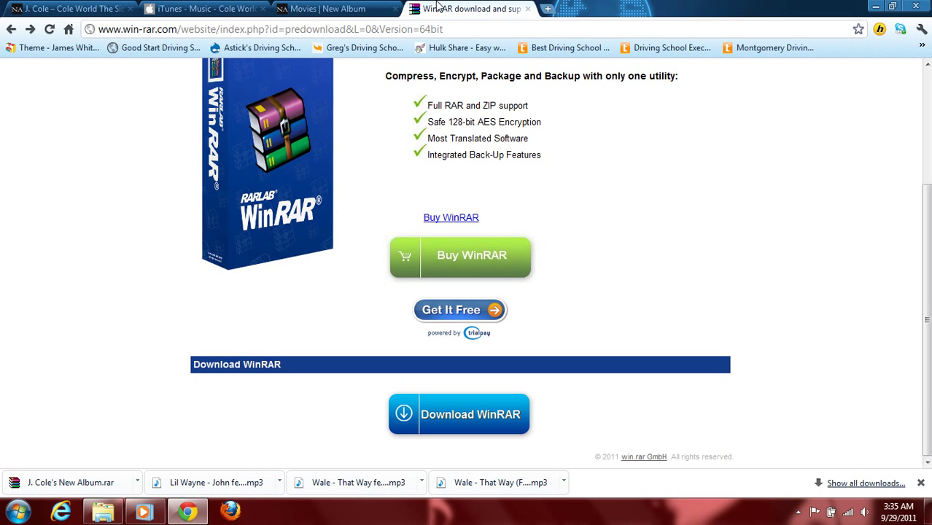
click(528, 10)
click(193, 8)
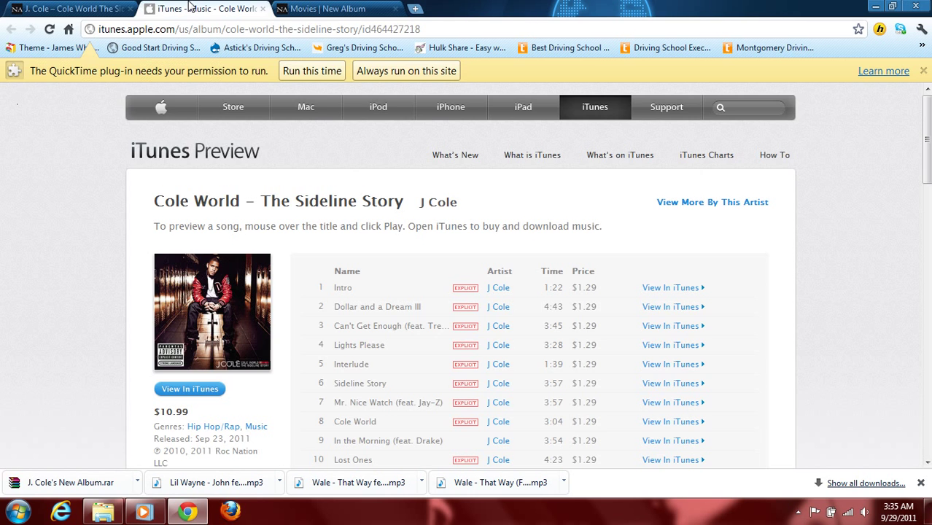
click(110, 8)
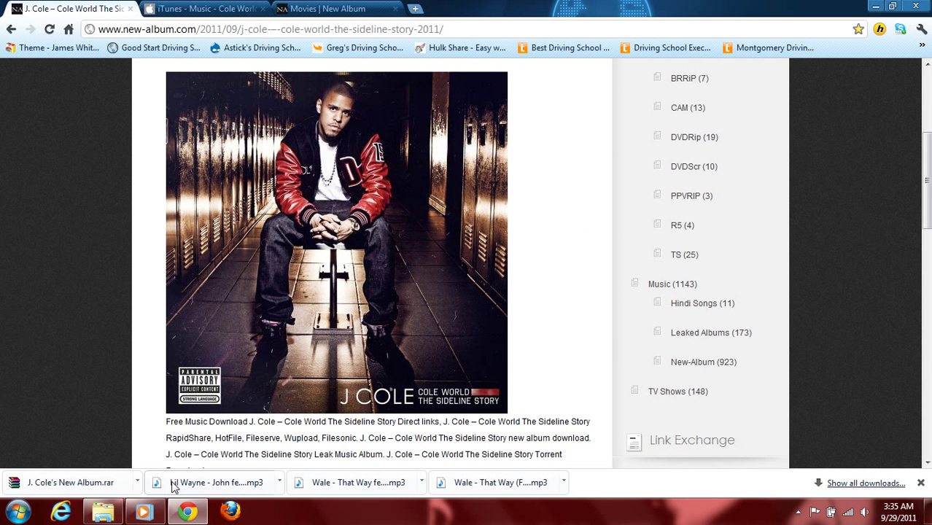
click(115, 512)
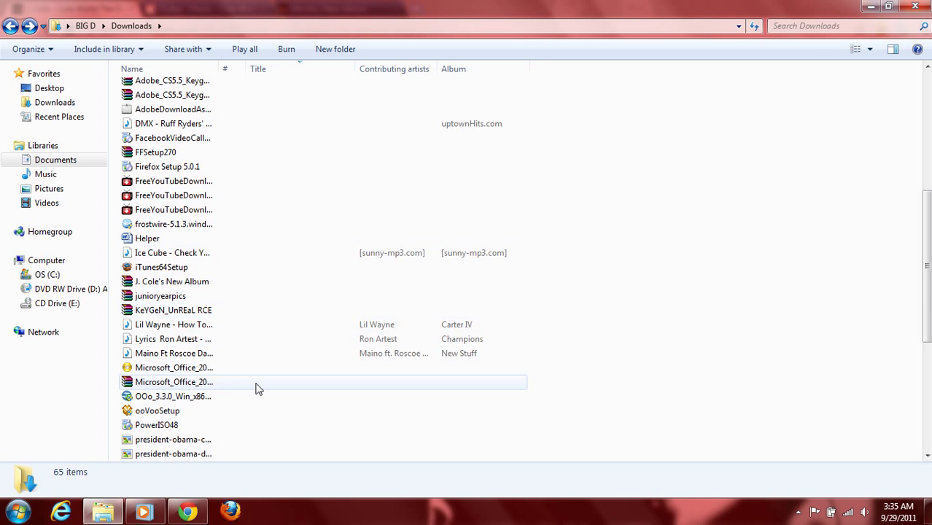
scroll(461, 299, down, 6)
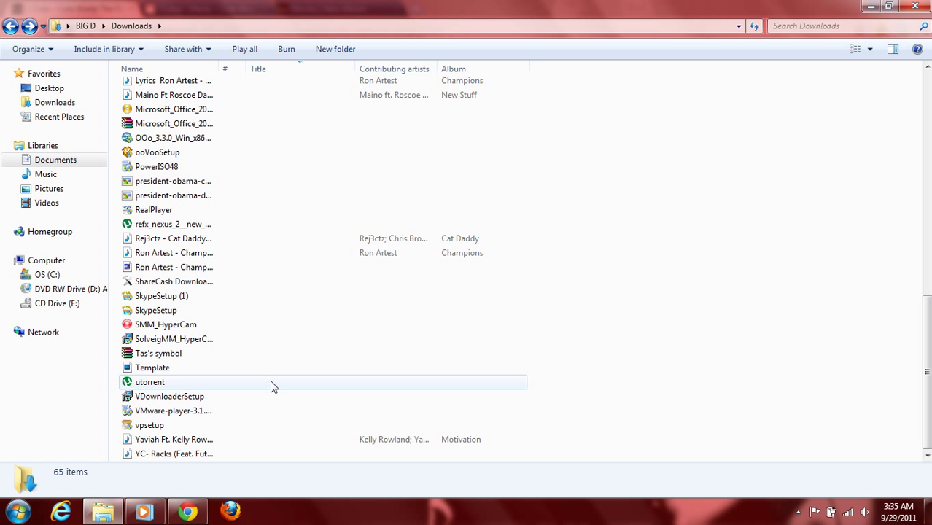
middle_click(620, 381)
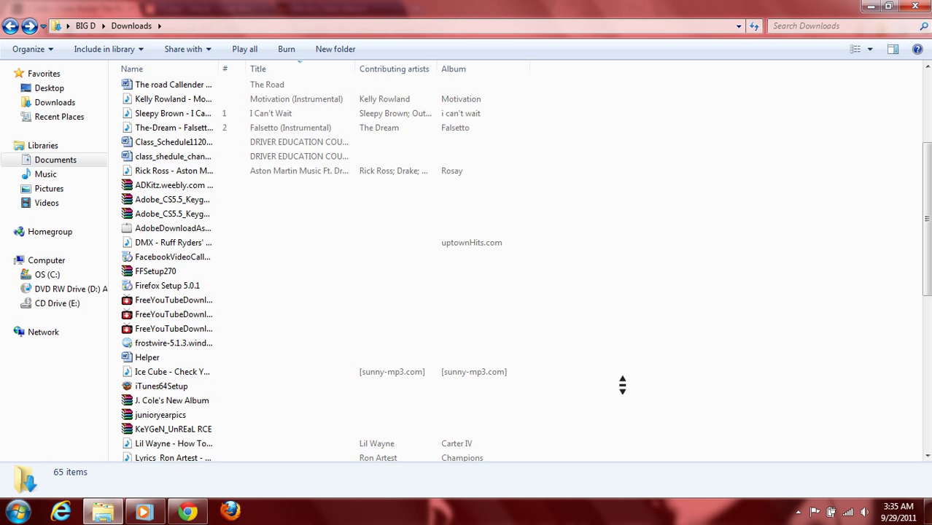
middle_click(621, 382)
middle_click(621, 381)
middle_click(621, 381)
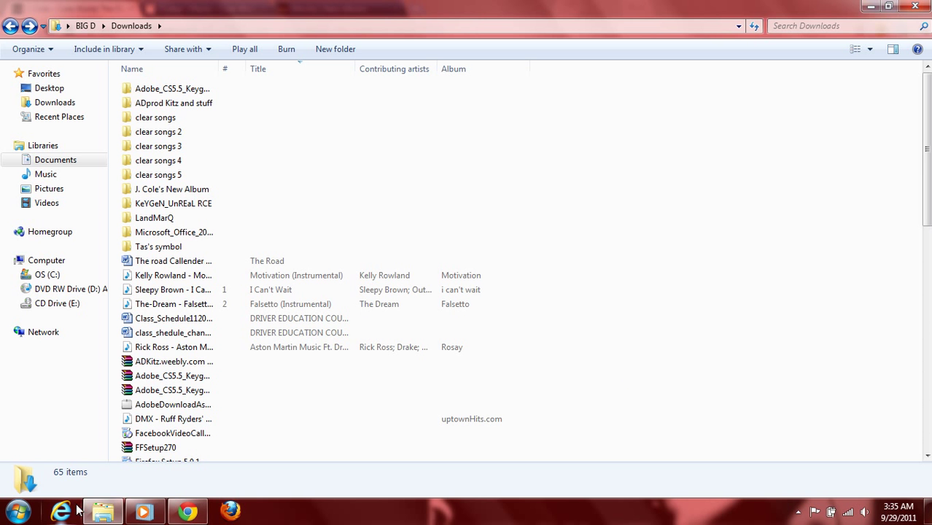
middle_click(260, 244)
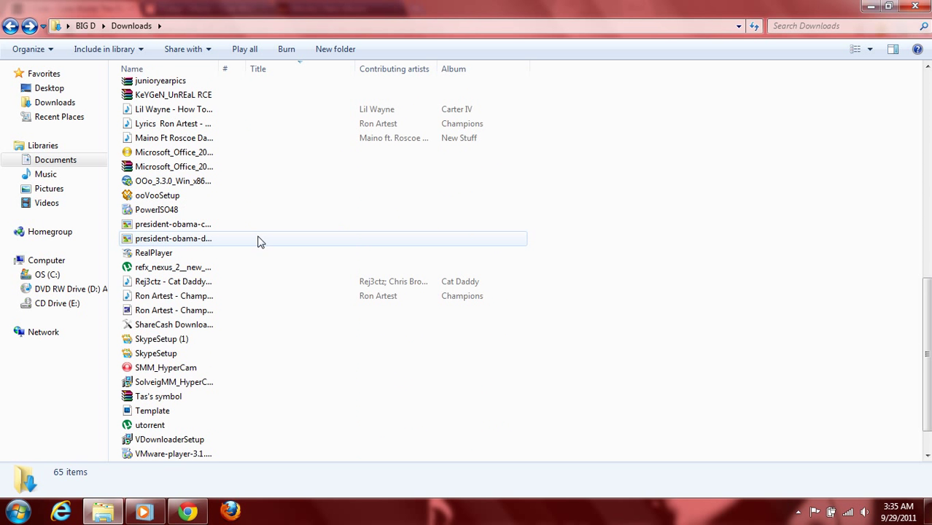
middle_click(260, 242)
click(117, 513)
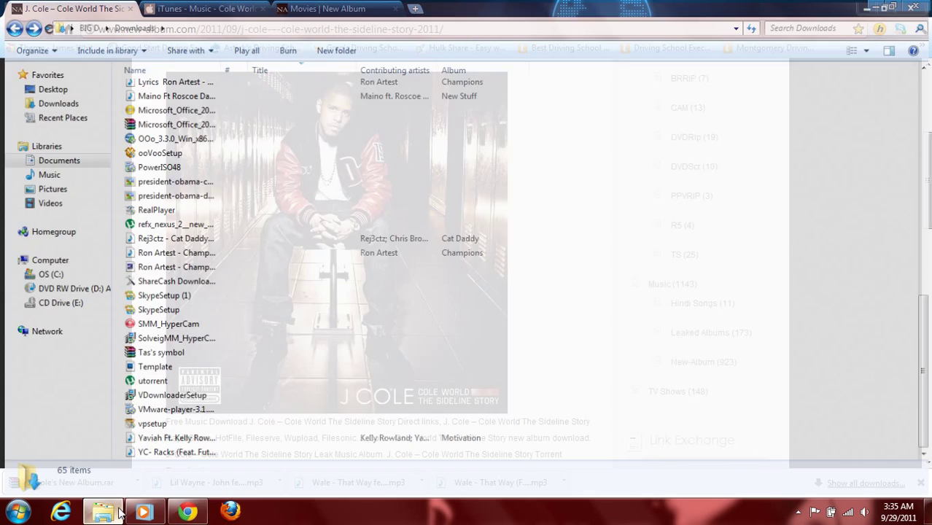
In a new tab, search Google for winrar and open the win-rar.com start page.
click(415, 10)
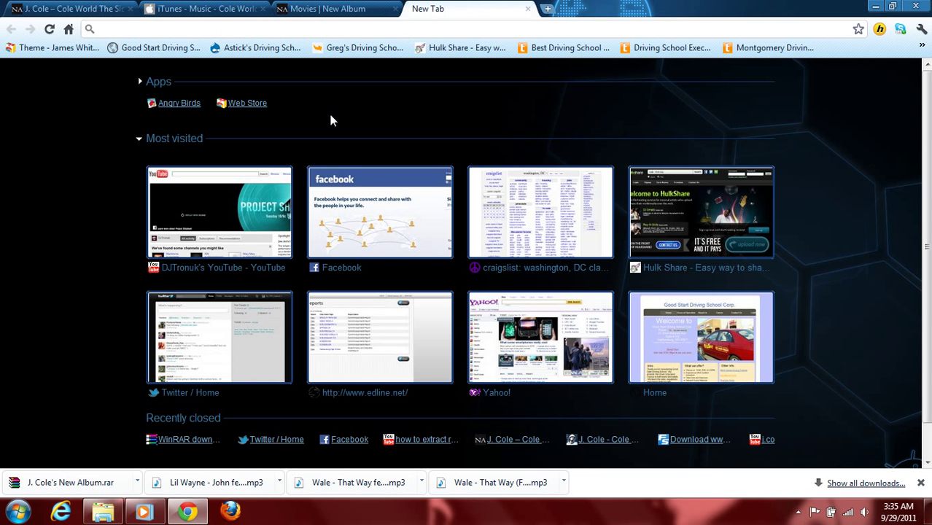
text(winrar)
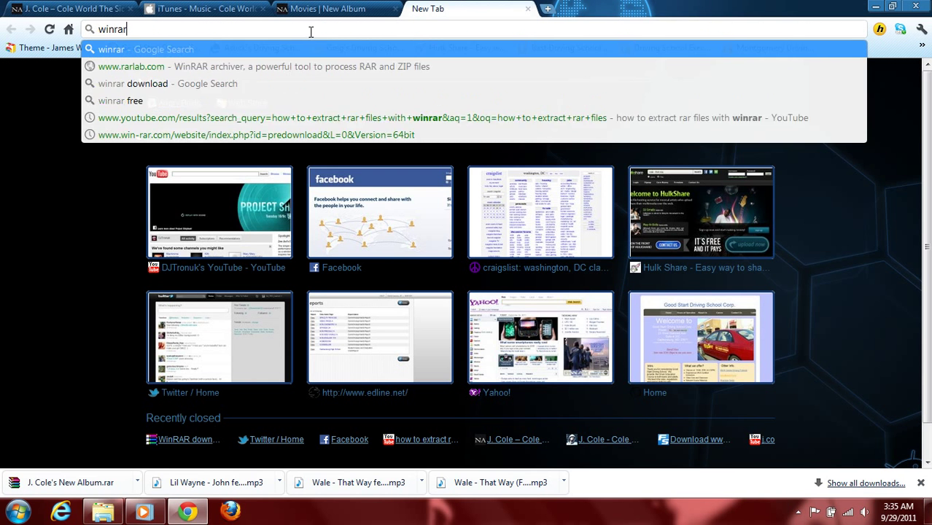
key(Return)
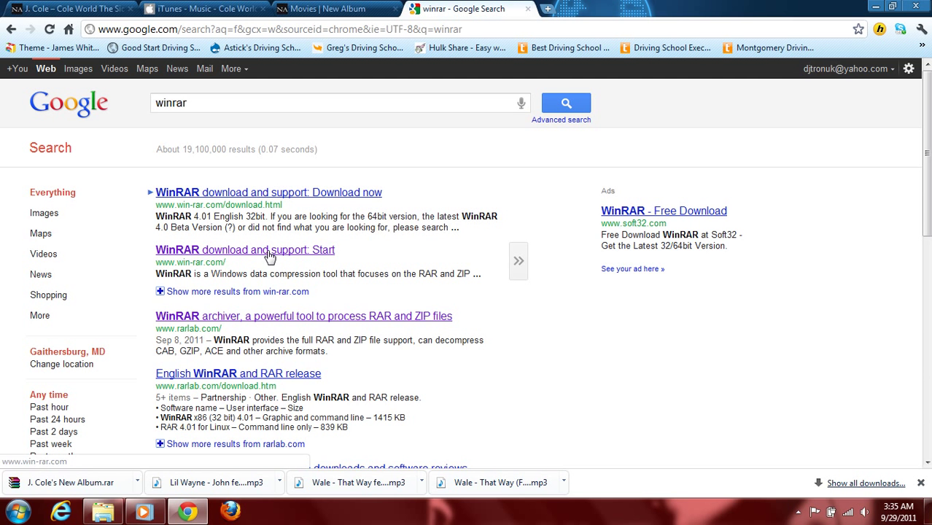
click(269, 251)
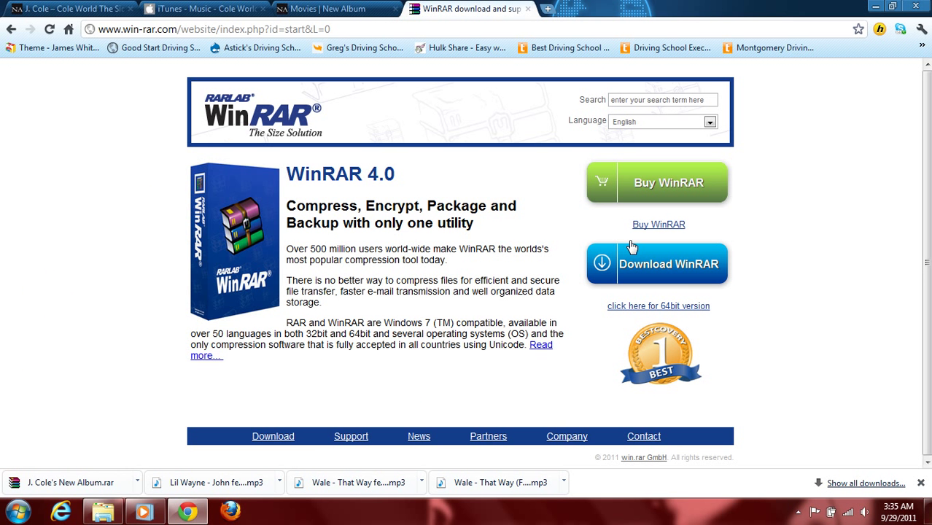
Download the WinRAR installer wrar401.exe and save it to the Desktop.
click(686, 275)
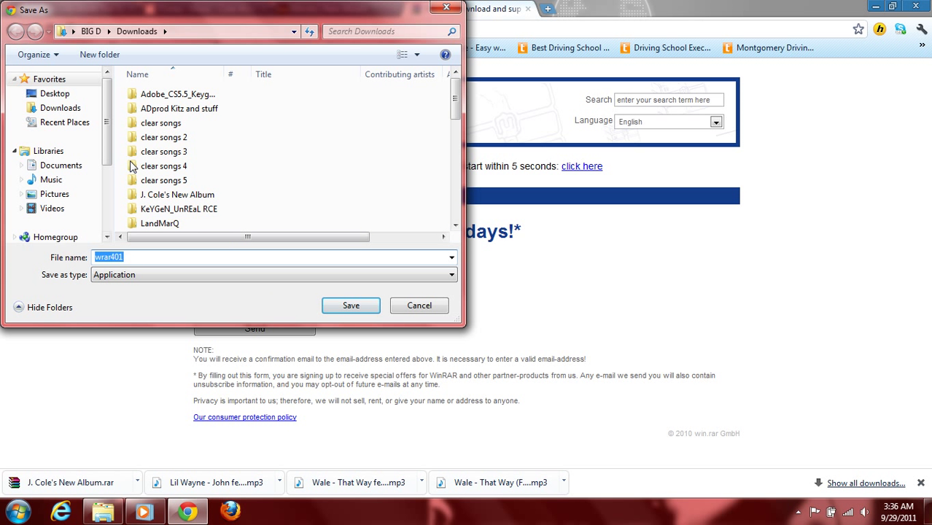
click(40, 94)
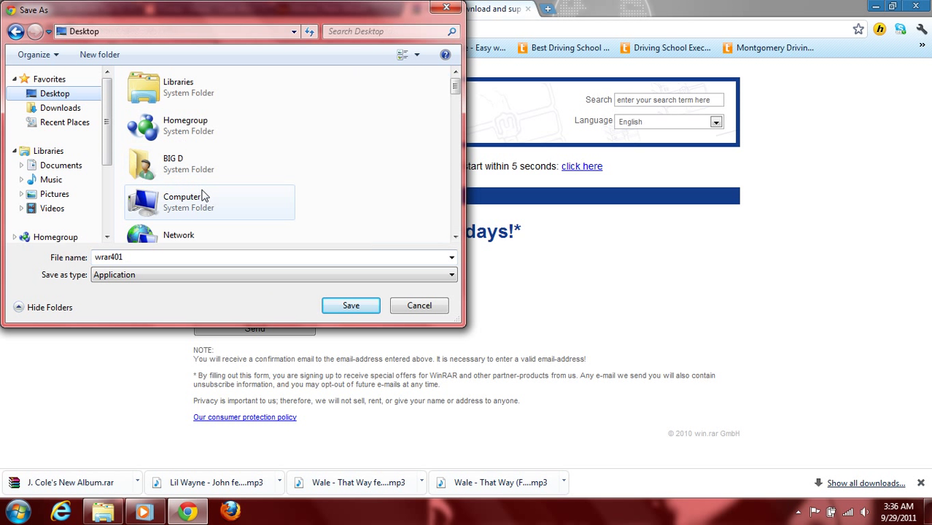
click(357, 306)
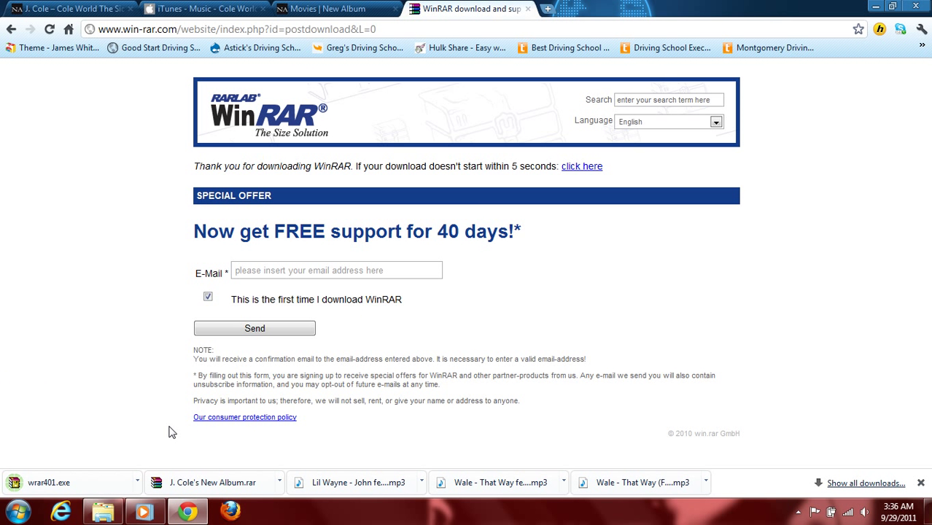
Run the downloaded wrar401.exe installer, then cancel the WinRAR 4.01 setup.
click(85, 482)
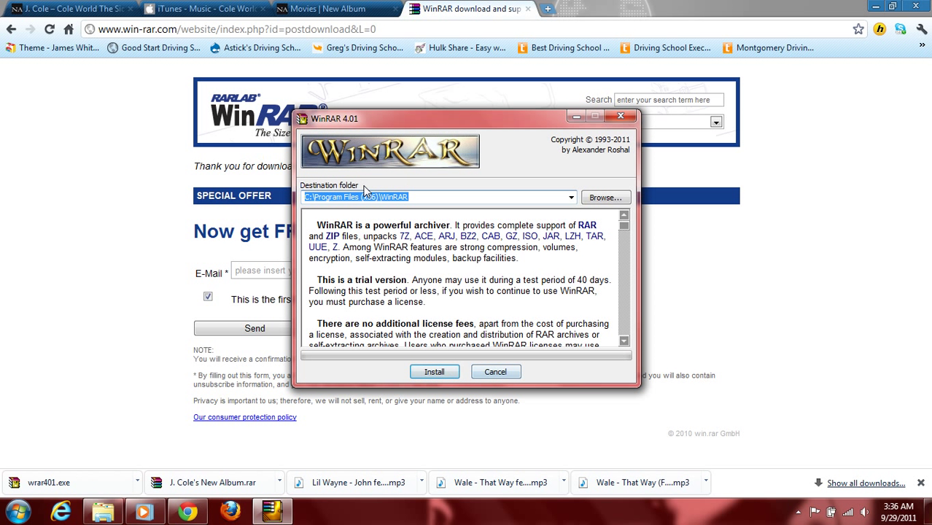
click(496, 371)
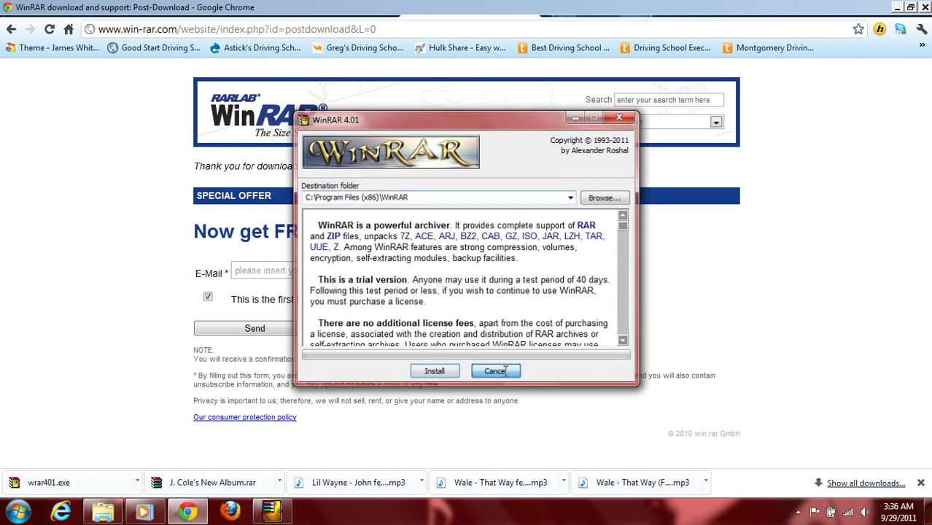
Close the WinRAR tab, check the Downloads folder in Explorer, then return to the Cole World page.
click(527, 9)
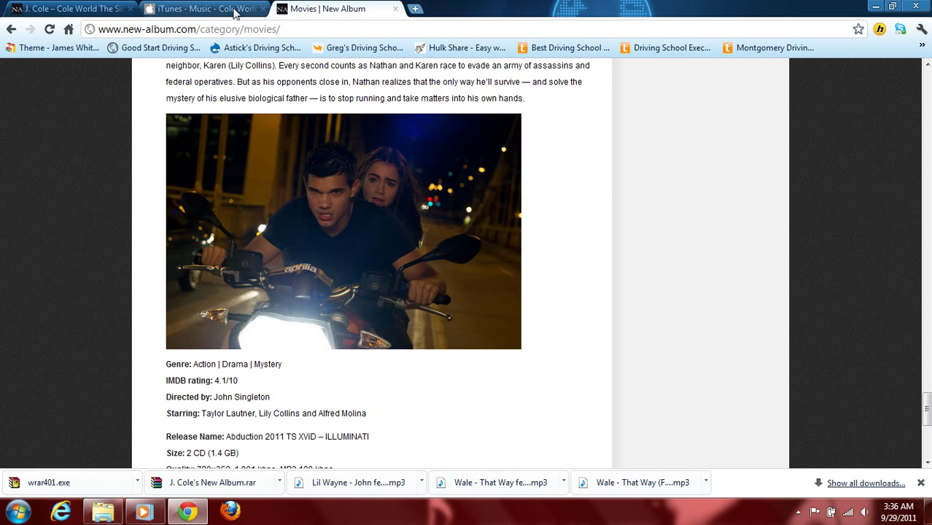
click(70, 8)
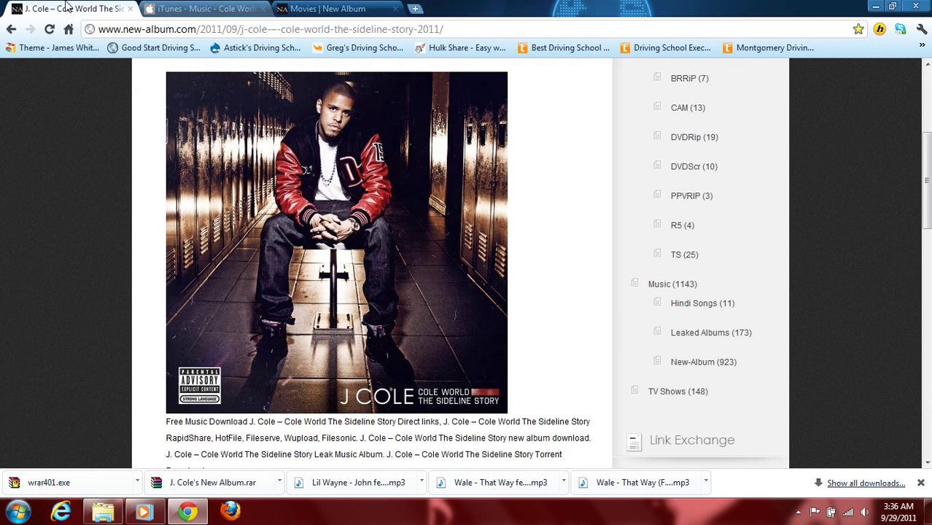
click(102, 511)
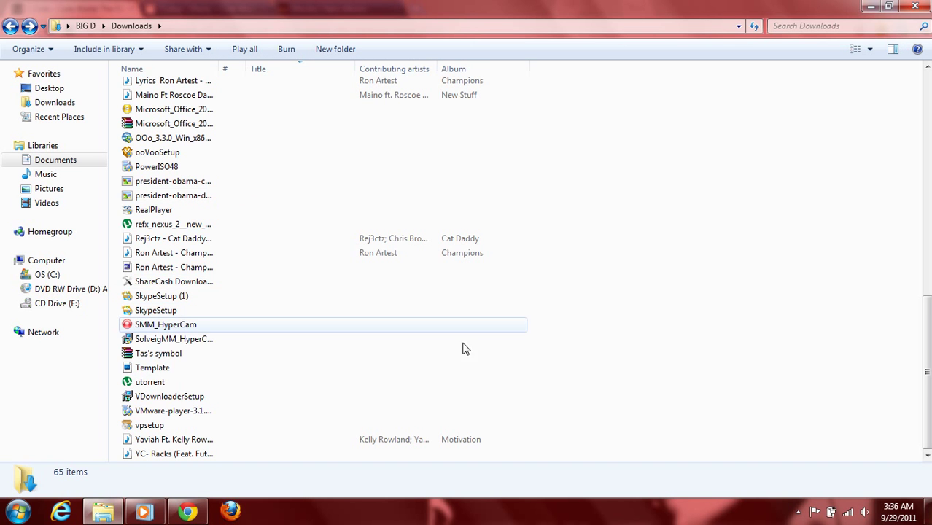
scroll(587, 299, up, 1)
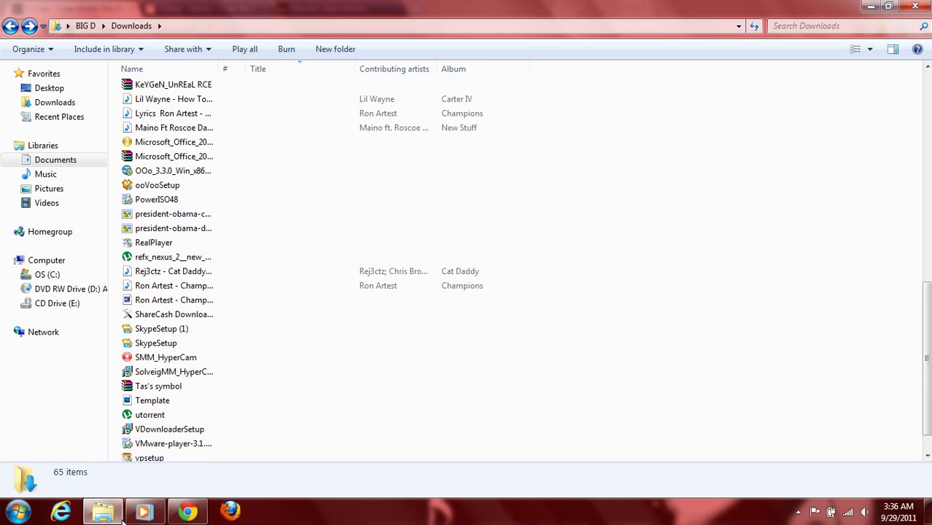
click(176, 510)
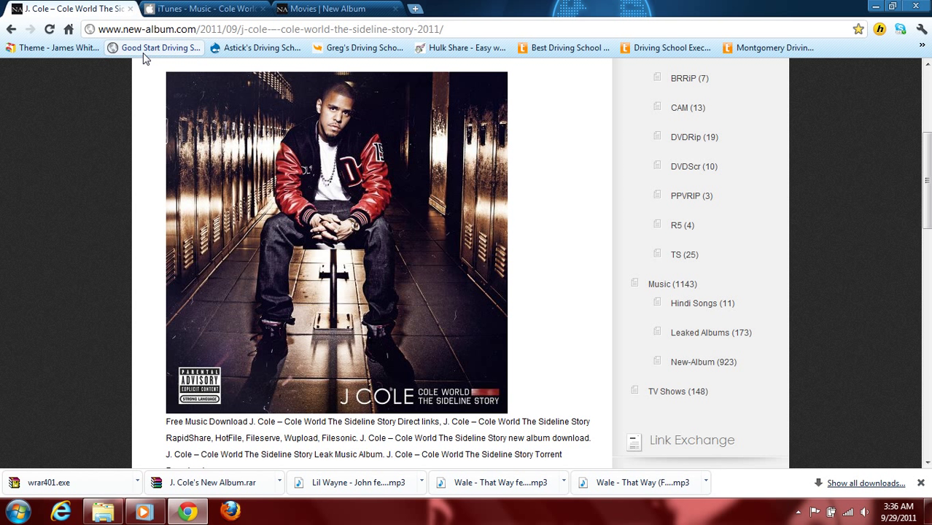
scroll(370, 130, down, 5)
scroll(369, 130, down, 5)
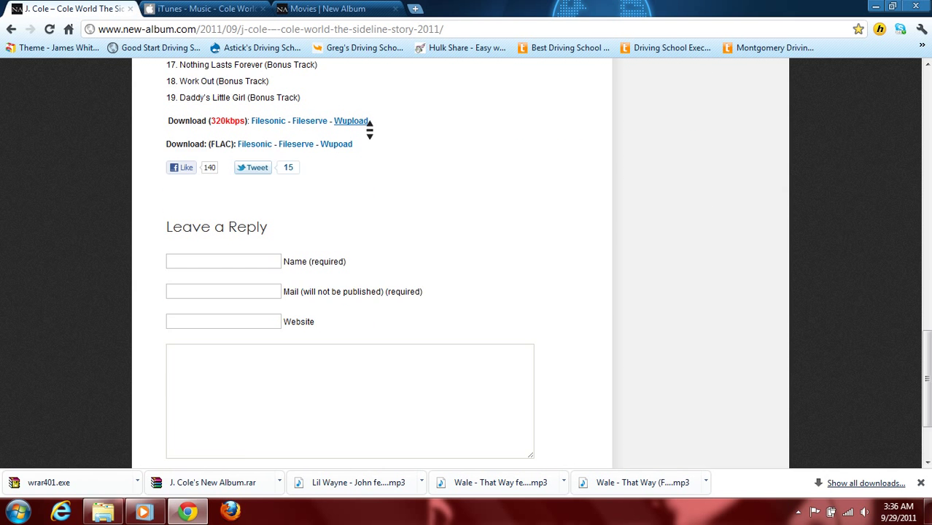
scroll(368, 126, up, 2)
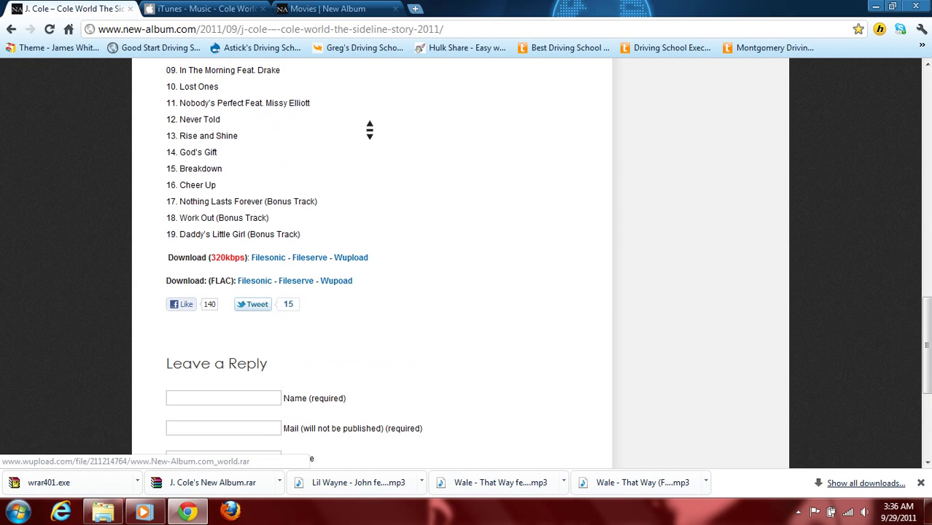
click(276, 260)
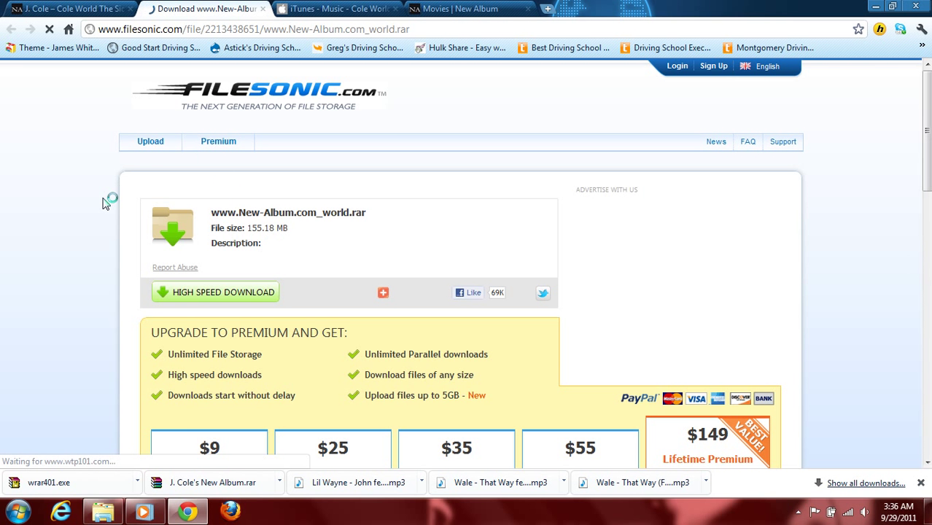
middle_click(107, 204)
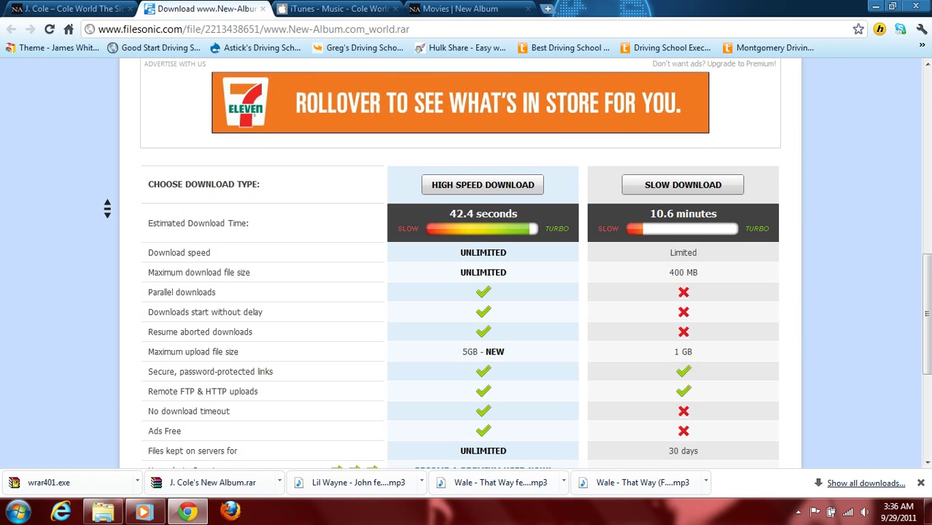
click(676, 185)
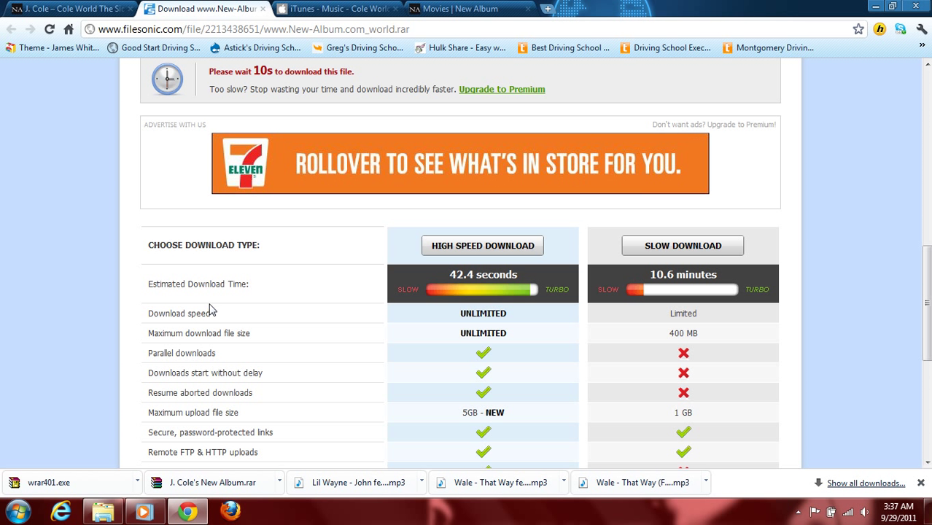
click(263, 9)
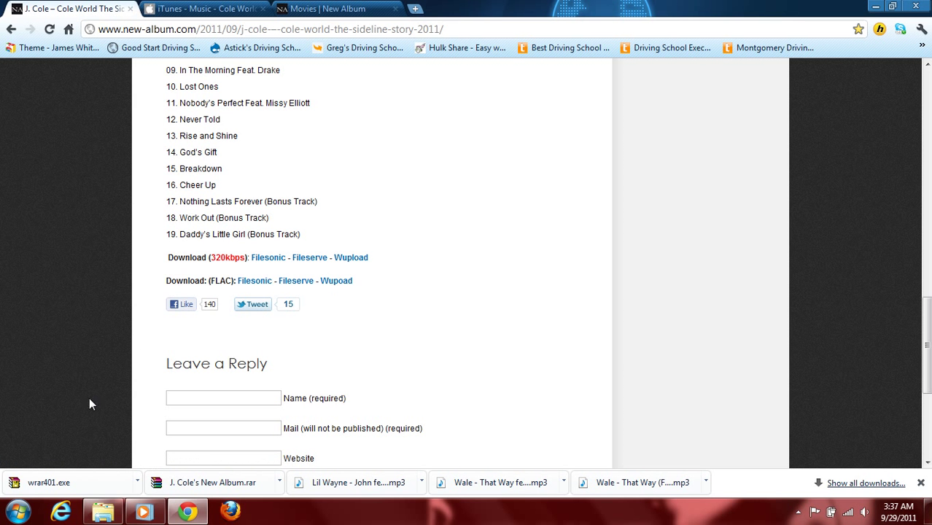
Extract the J. Cole's New Album archive using 'Extract to J. Cole's New Album\' in Downloads.
click(103, 511)
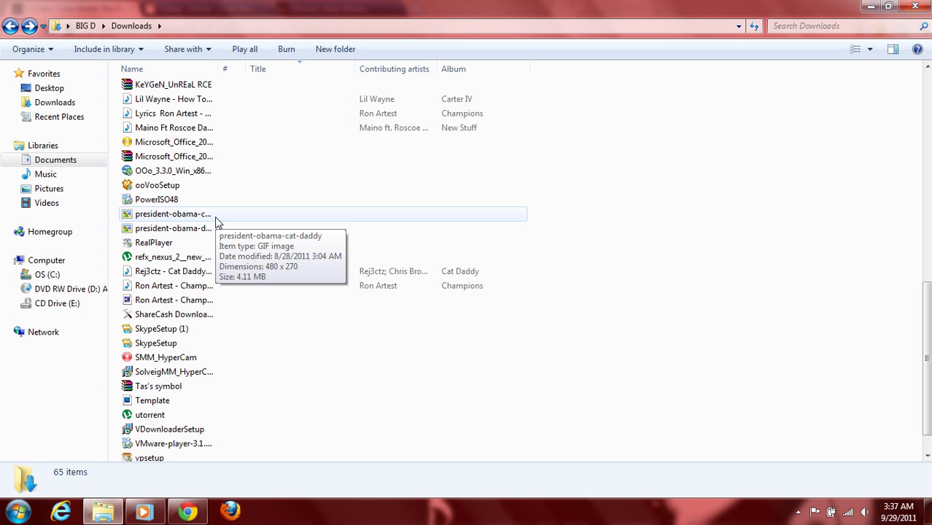
scroll(218, 215, up, 5)
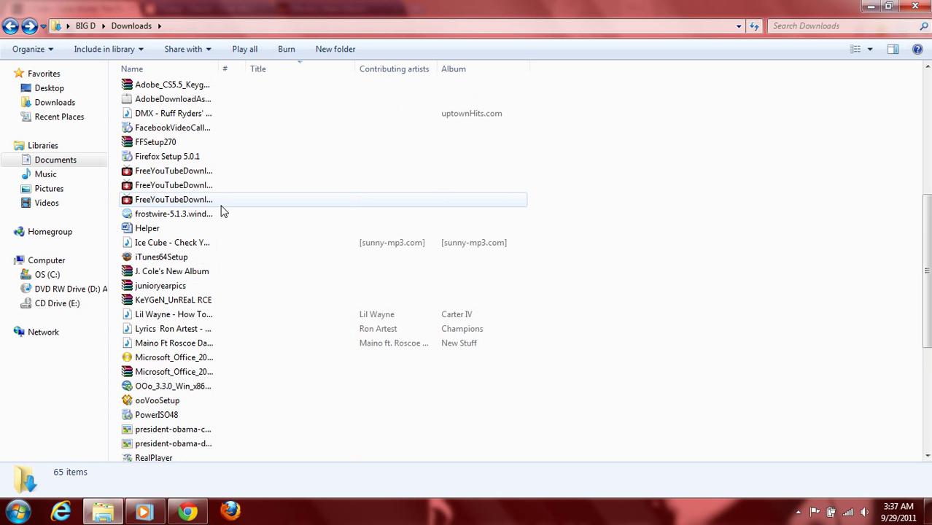
click(191, 272)
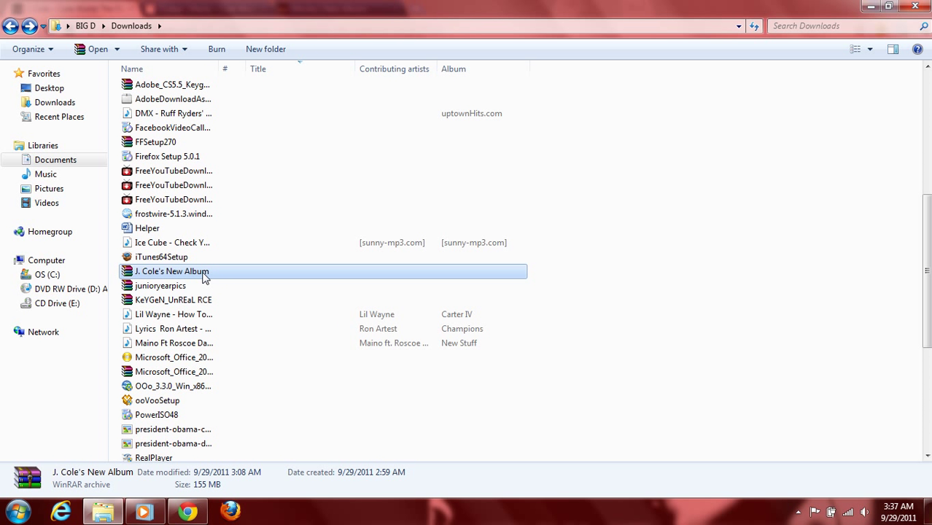
right_click(205, 277)
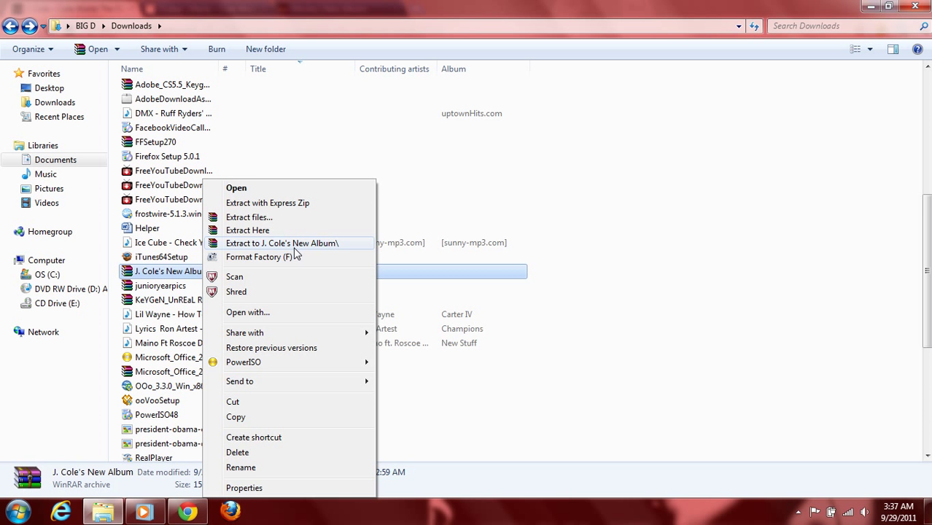
click(628, 308)
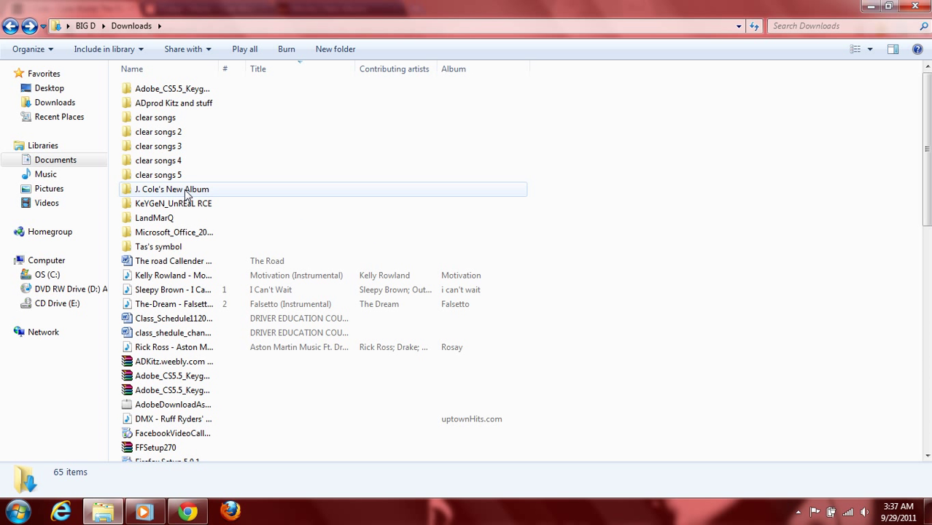
Open J. Cole's New Album and its J._Cole - Cole_World subfolder to list the 19 tracks.
click(183, 190)
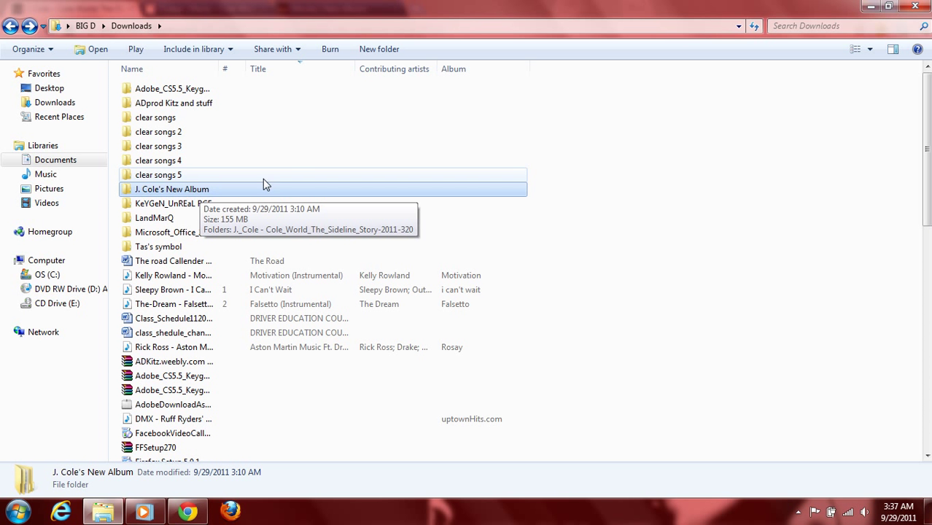
double_click(219, 185)
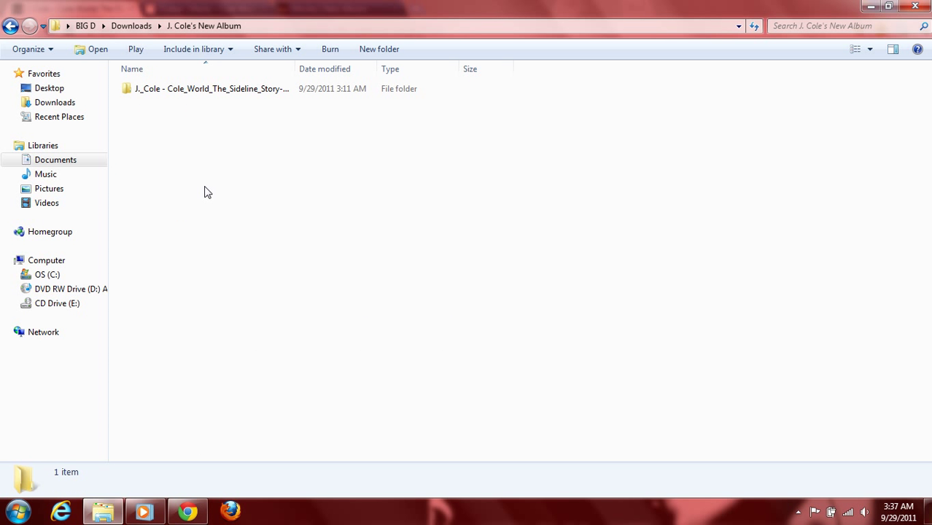
double_click(198, 89)
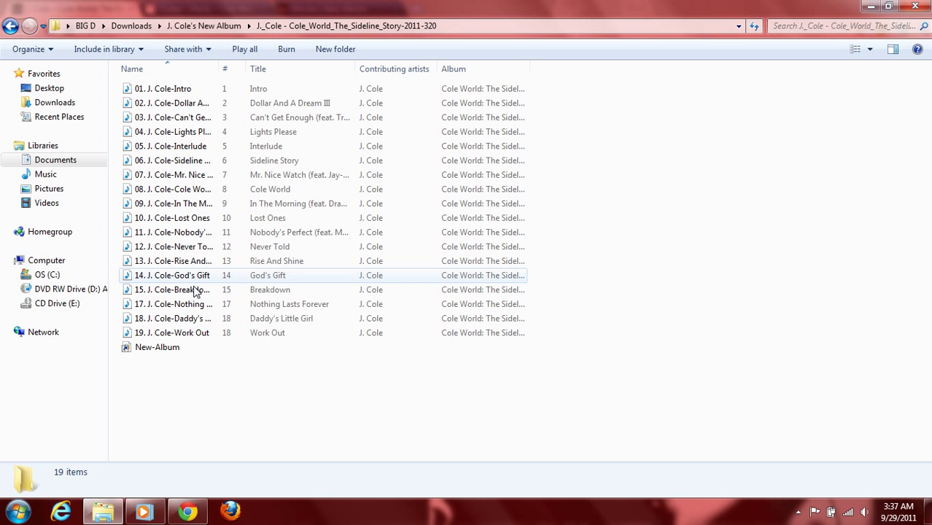
drag(186, 405, 256, 398)
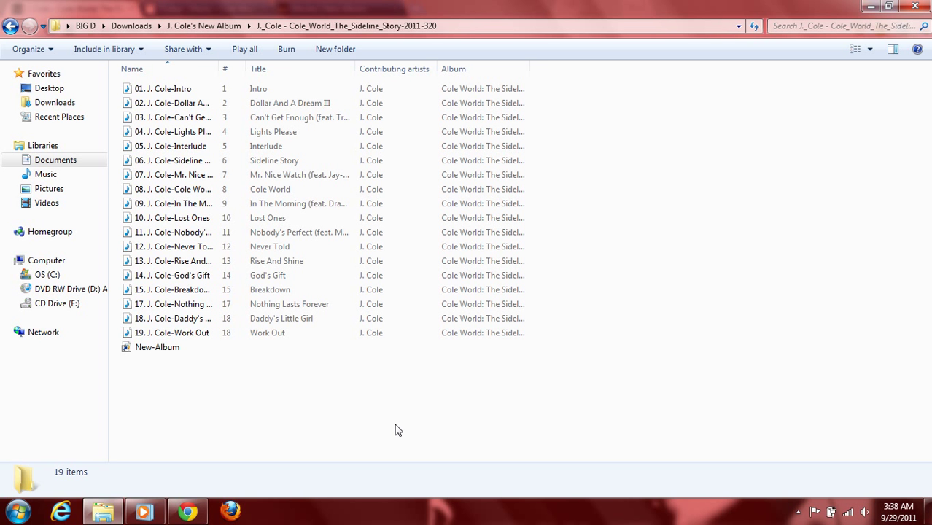
Bring Chrome forward and scroll through the iTunes Cole World listing and the album page's track list.
click(188, 511)
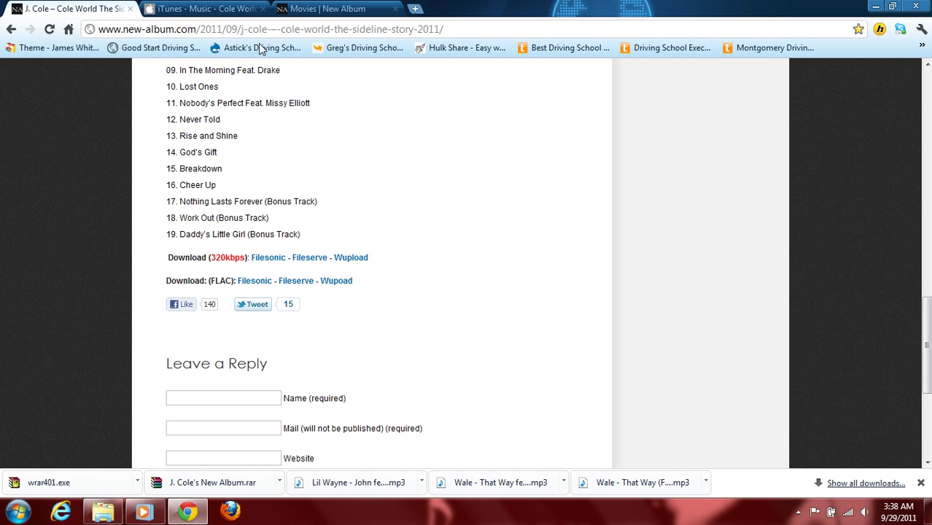
click(211, 8)
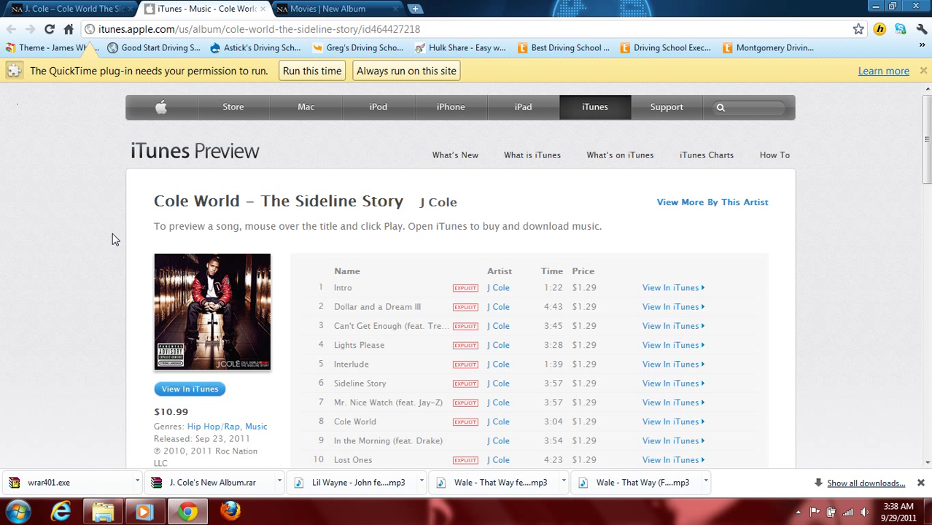
scroll(110, 243, down, 5)
scroll(110, 244, up, 5)
middle_click(137, 244)
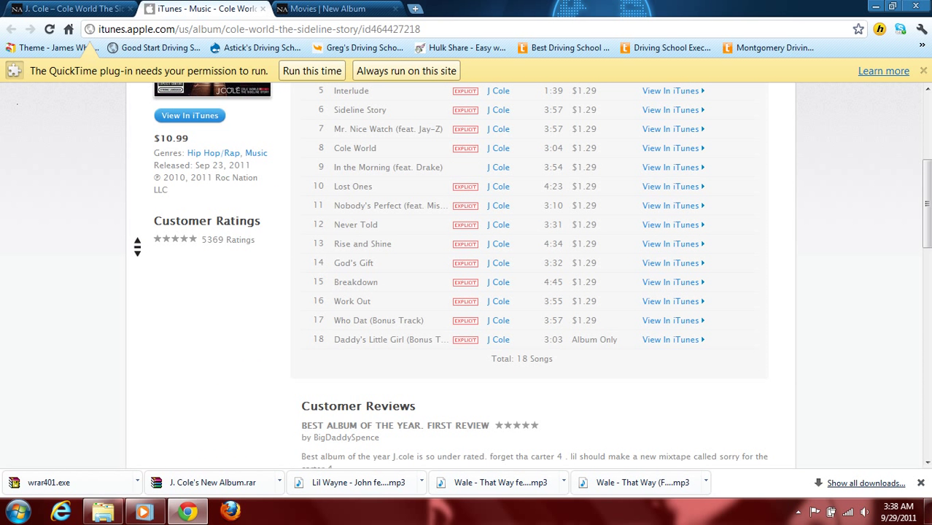
click(94, 8)
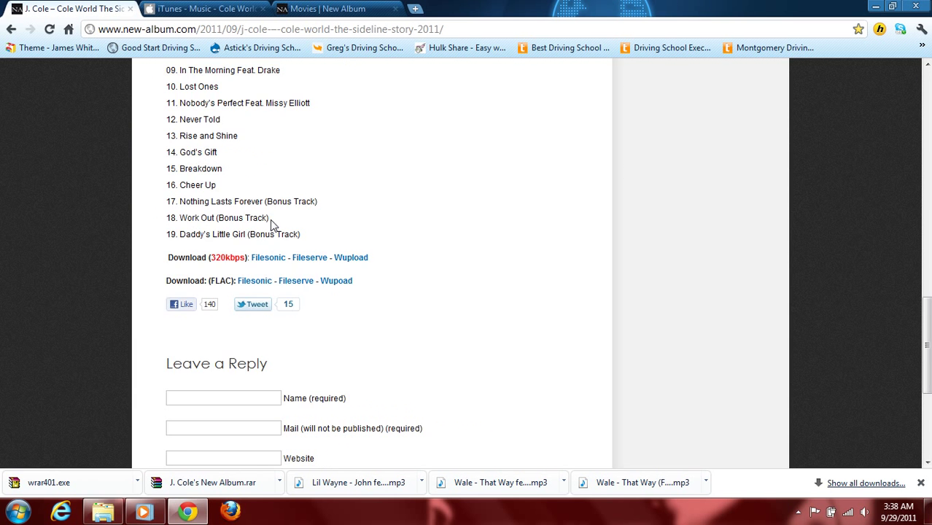
middle_click(348, 290)
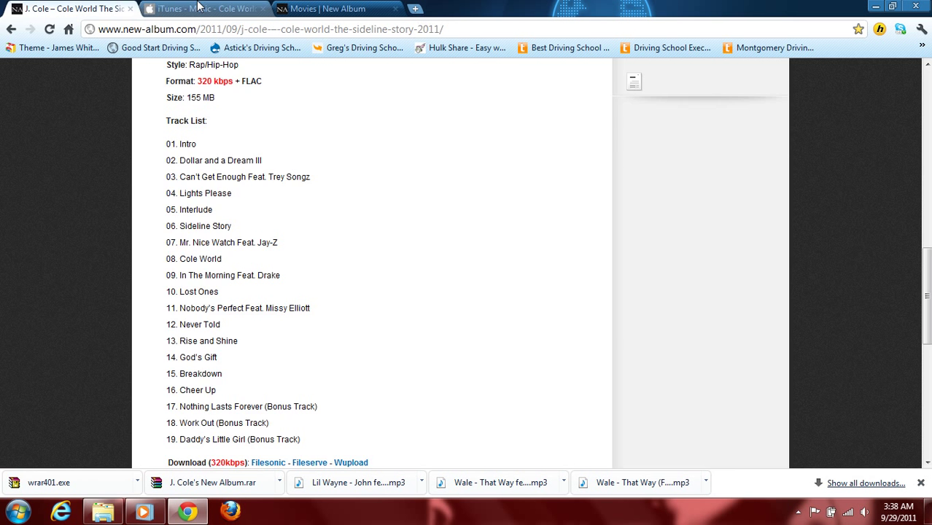
Compare the iTunes and album tabs, ending on the album's 19-track list beside the extracted tracks.
click(201, 8)
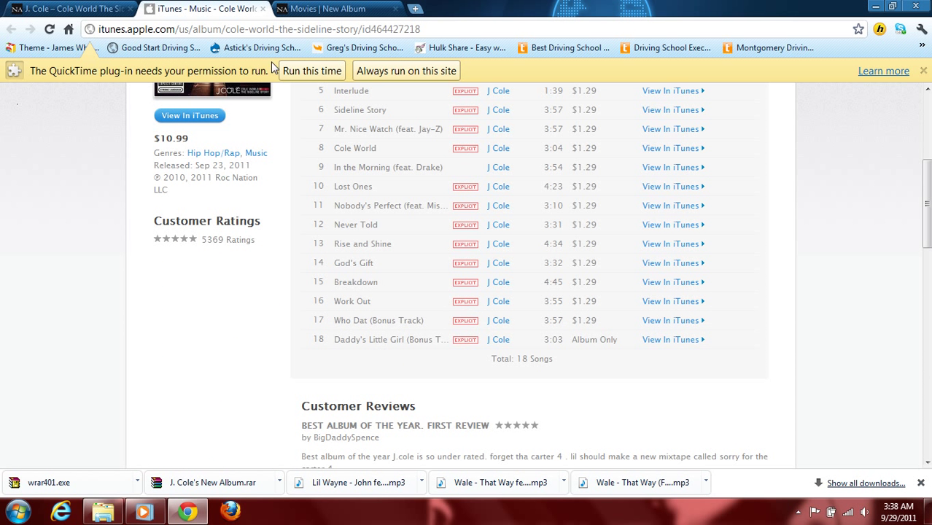
click(73, 8)
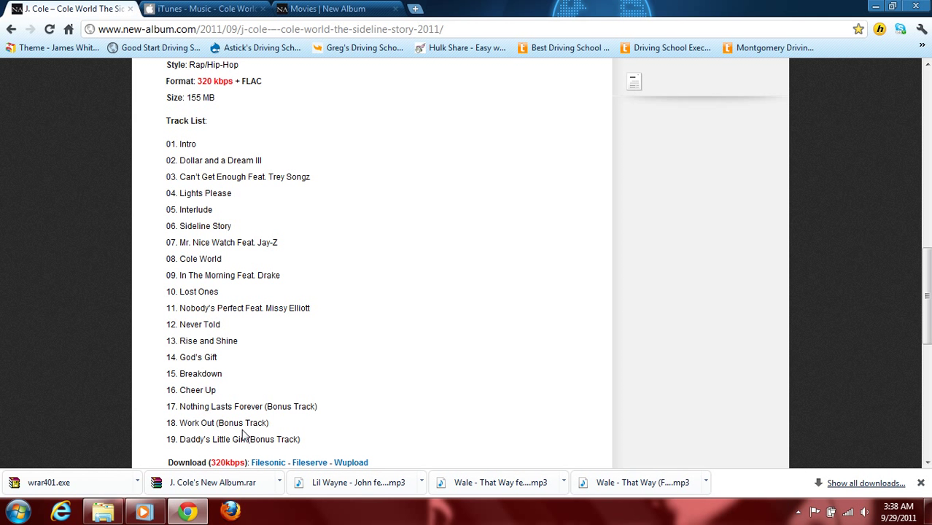
click(325, 8)
click(40, 7)
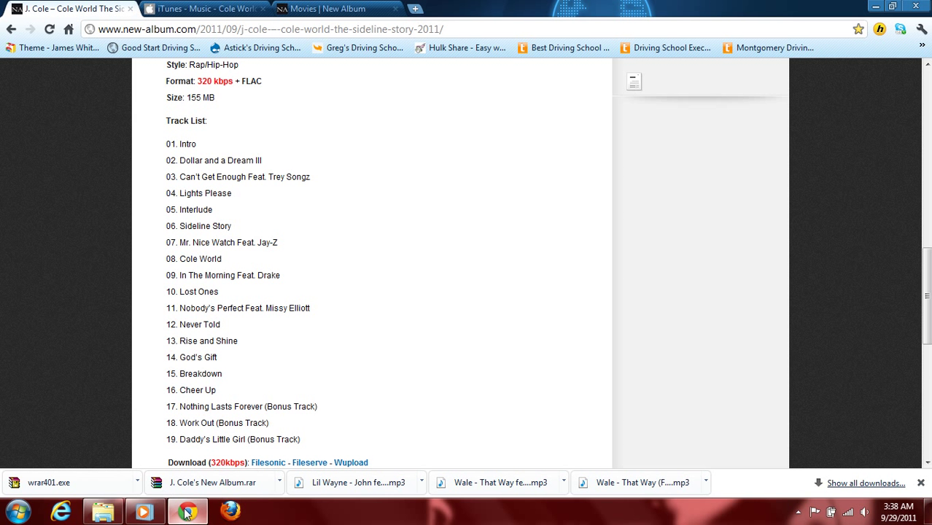
click(116, 514)
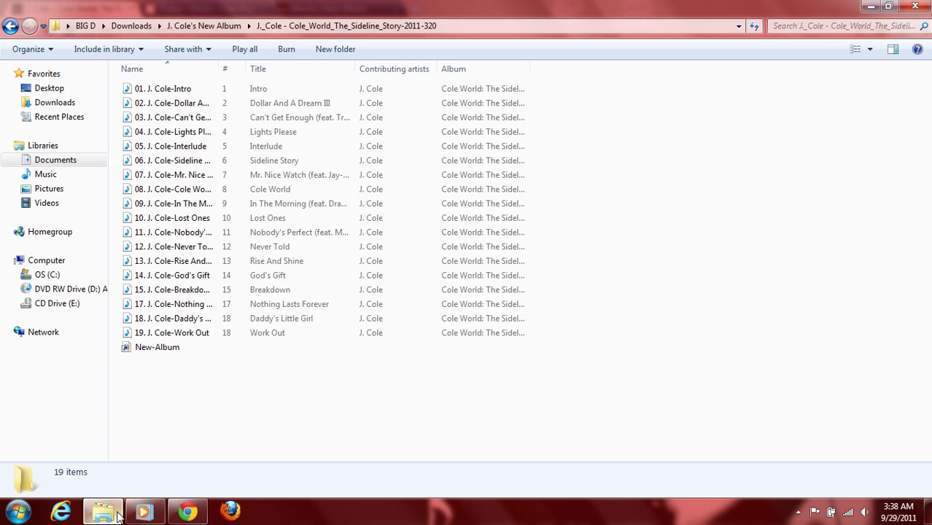
click(188, 510)
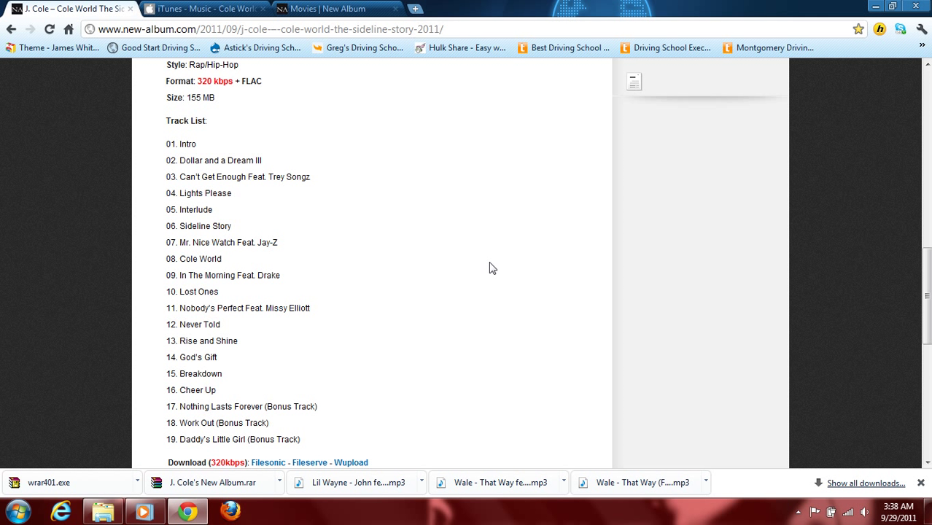